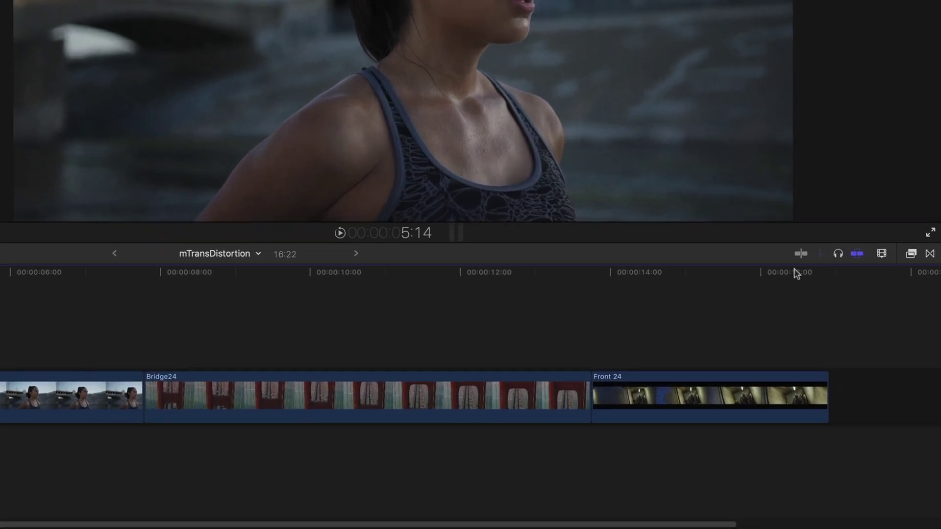
- Open the transitions browser and look through the mTransition Distortion category
left_click(930, 254)
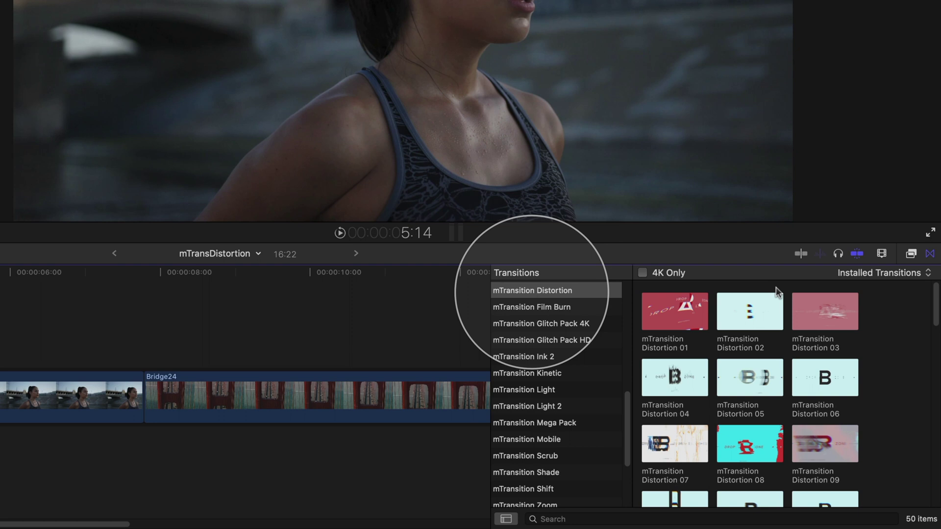
left_click(589, 293)
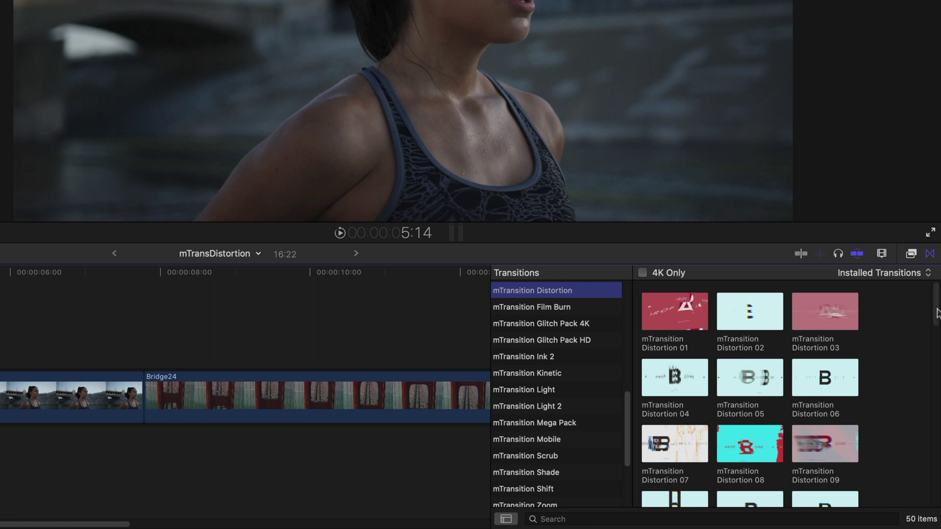
mouse_move(937, 313)
left_mouse_down()
mouse_move(939, 495)
mouse_move(940, 305)
left_mouse_up()
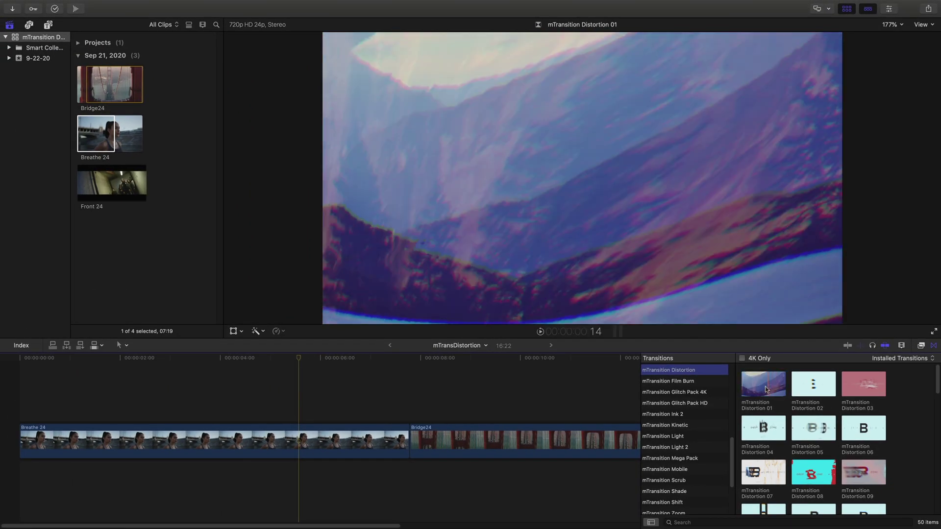
- Add mTransition Distortion 01 at the cut between Bridge24 and Front 24 and play it back
left_click(749, 389)
scroll(594, 393, "right", 5)
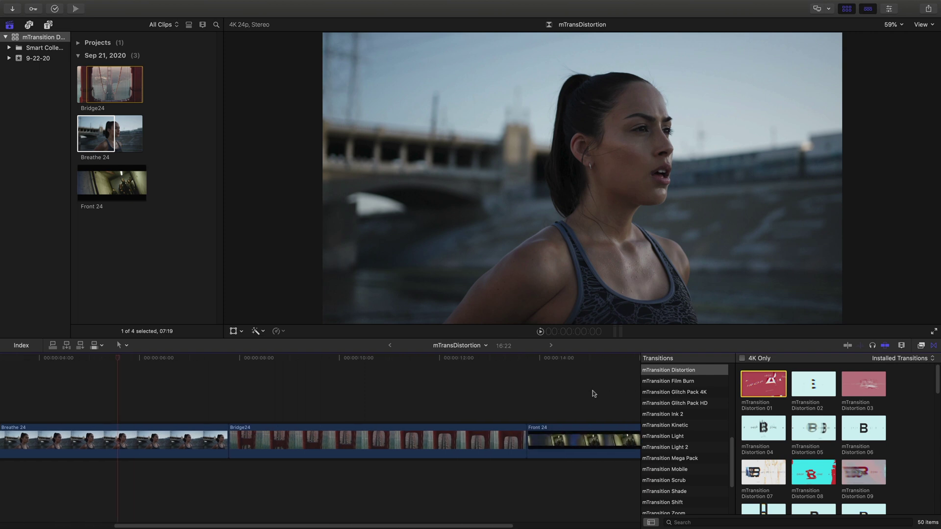
left_click_drag(766, 382, 516, 442)
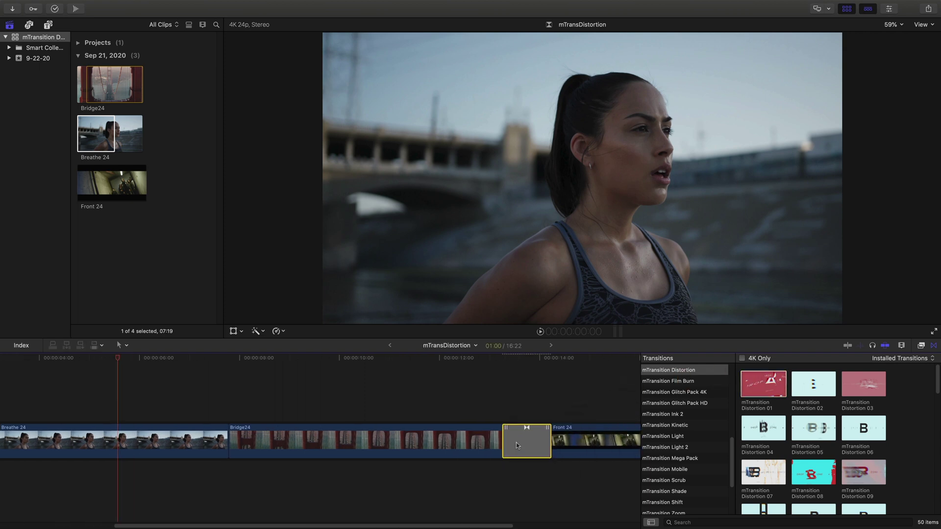
left_click(486, 361)
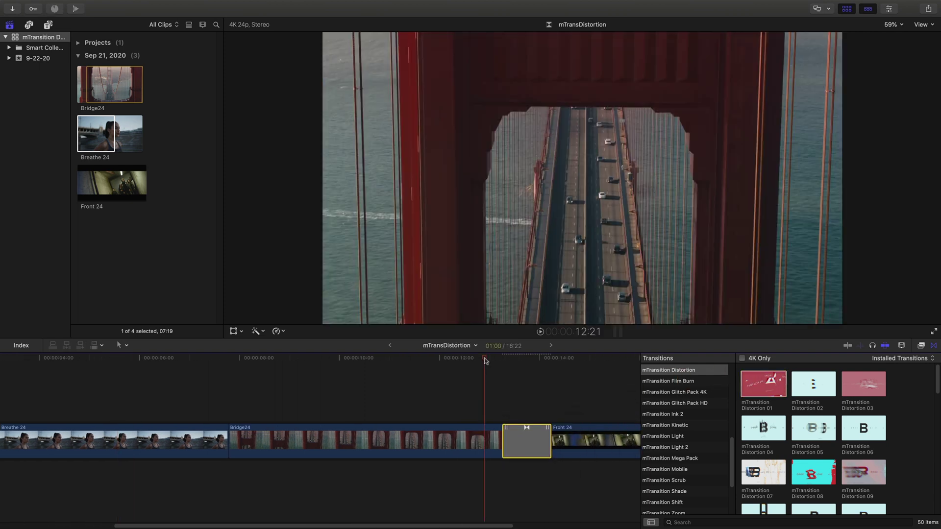
key("space")
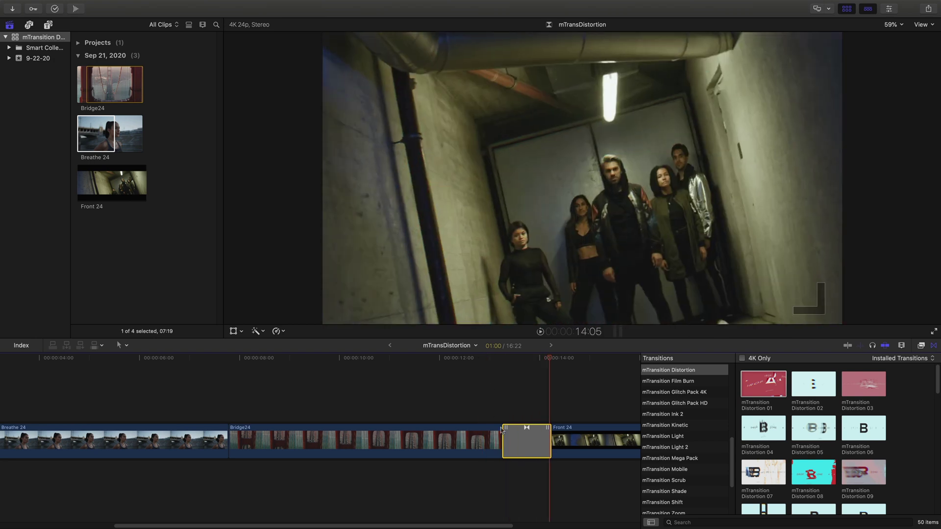
- Lengthen the transition between Bridge24 and Front 24 to 2:01, adjusting its edges and clip trims in the precision editor, and play it back
left_click_drag(501, 430, 522, 443)
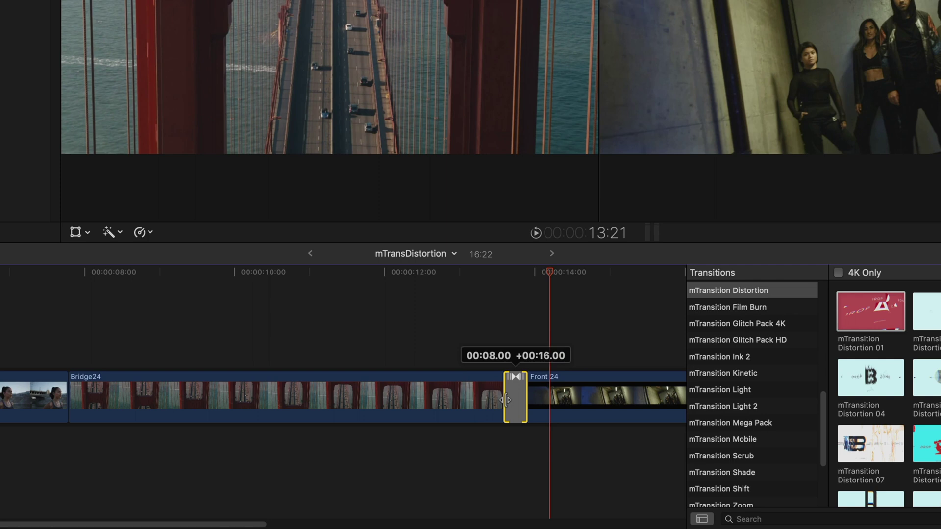
left_click_drag(506, 399, 457, 395)
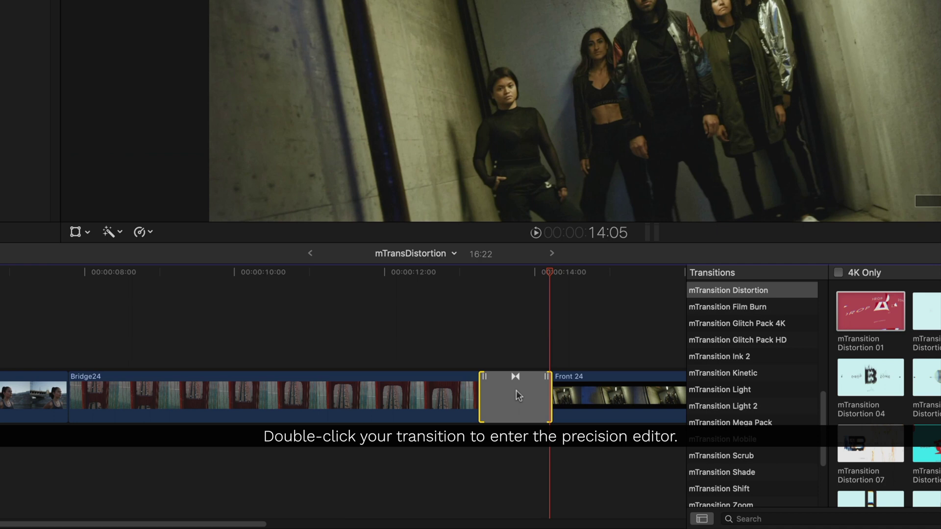
double_click(516, 390)
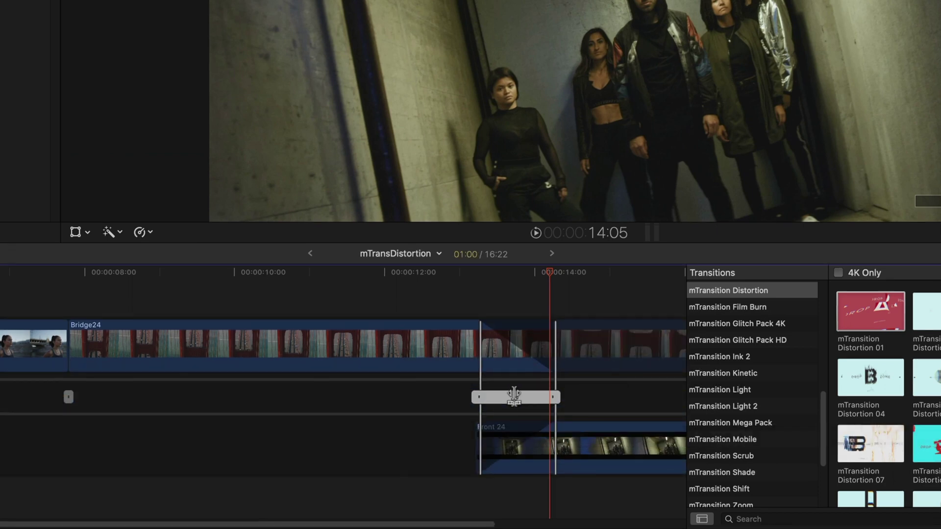
left_click(479, 443)
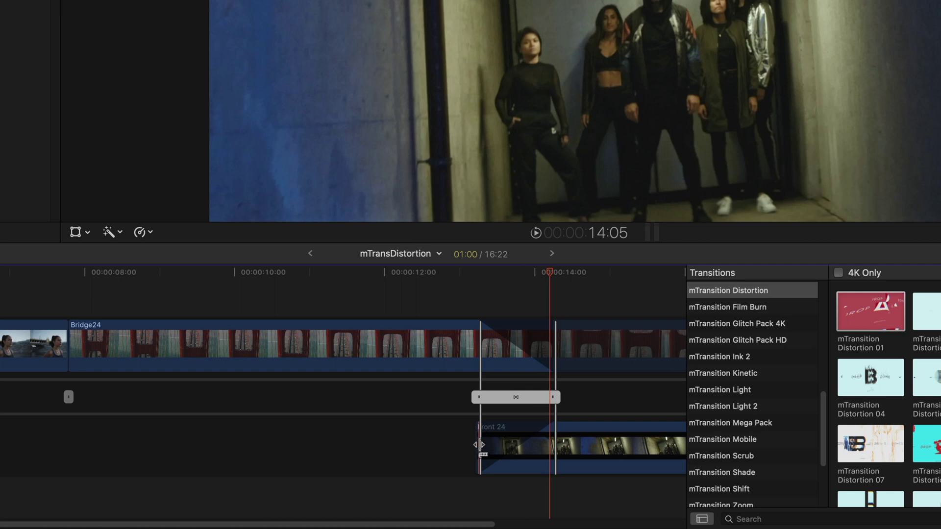
left_click_drag(584, 450, 487, 457)
left_click_drag(473, 397, 472, 397)
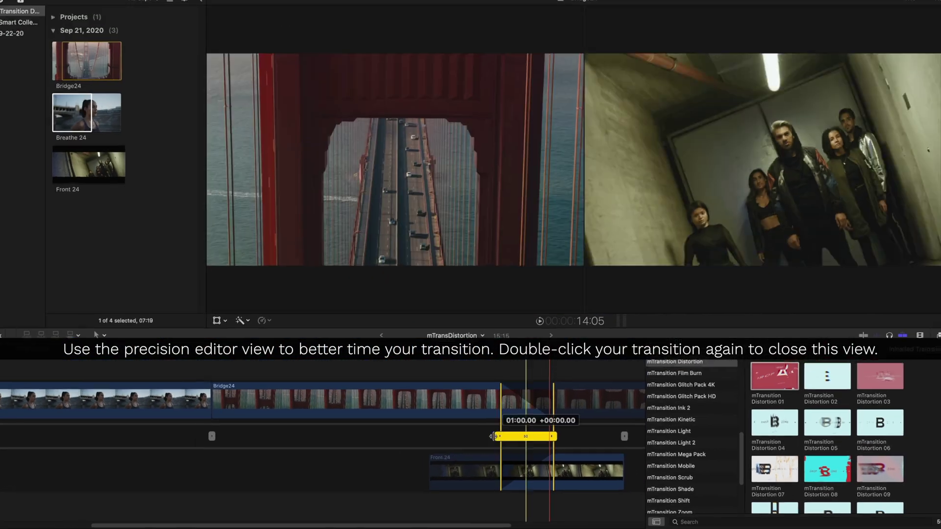
left_click_drag(493, 436, 467, 436)
left_click_drag(482, 469, 526, 474)
double_click(527, 442)
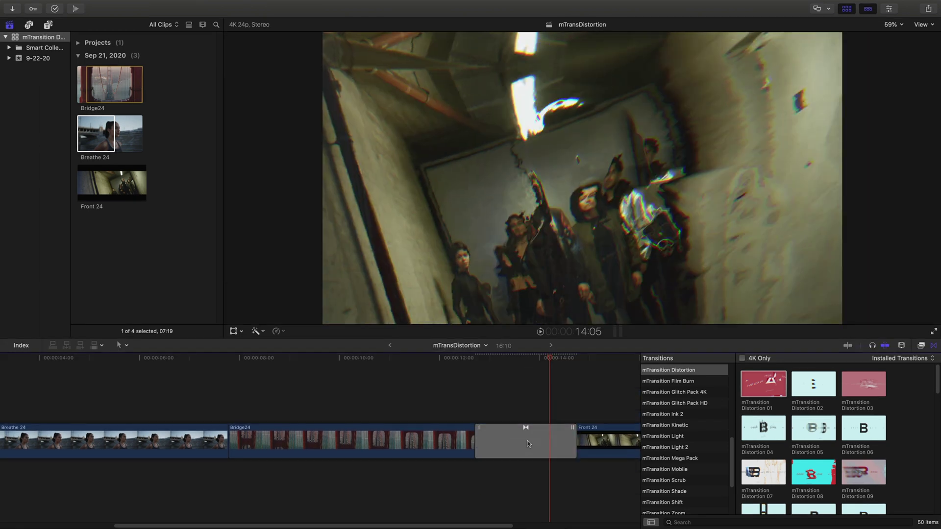
left_click(451, 358)
key("space")
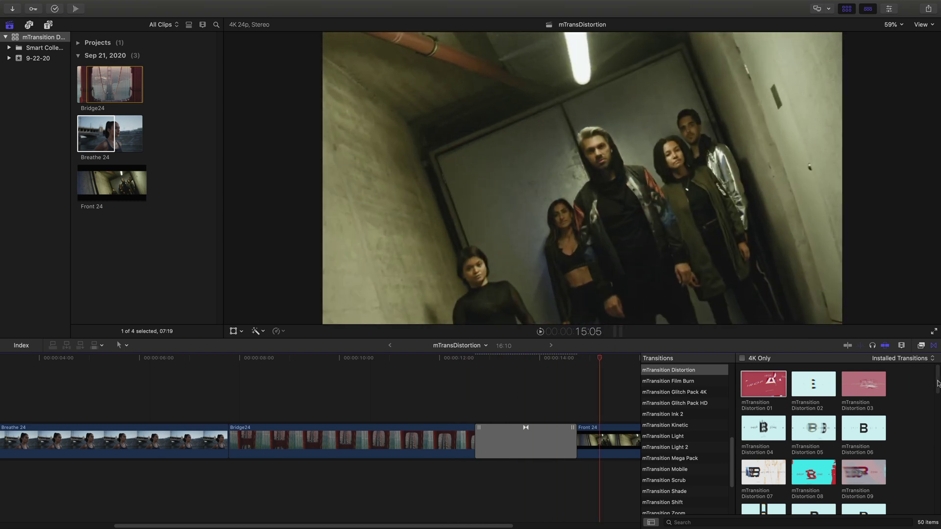
- Replace the transition between Bridge24 and Front 24 with mTransition Distortion 13 and play it back
left_click_drag(938, 382, 936, 403)
left_click_drag(762, 452, 533, 444)
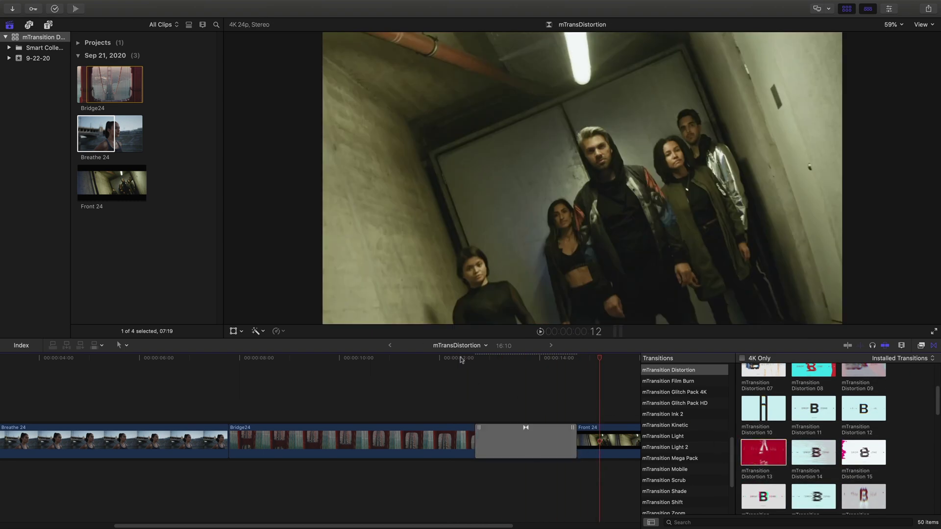
left_click(461, 358)
key("space")
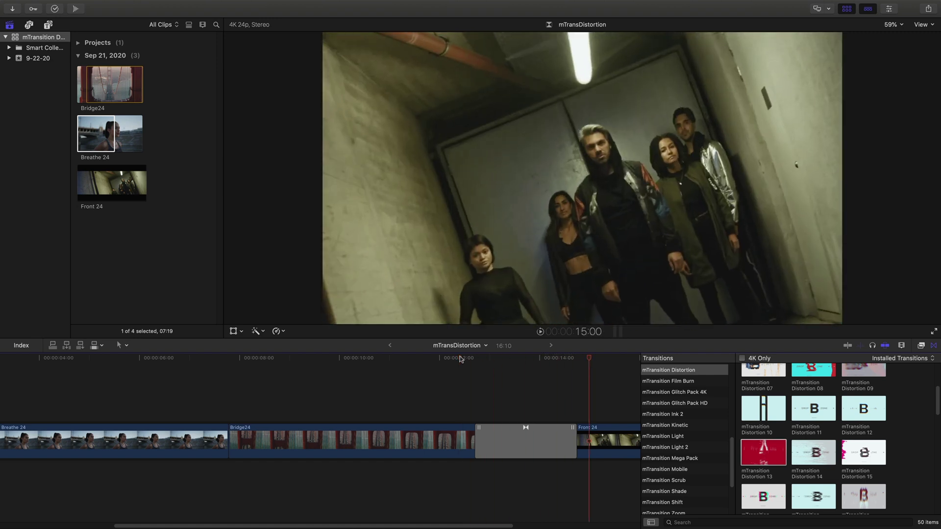
- In the Inspector, set the mTransition Distortion 13 Roll Direction to Down and Glitch Strength to 12.56
left_click(497, 440)
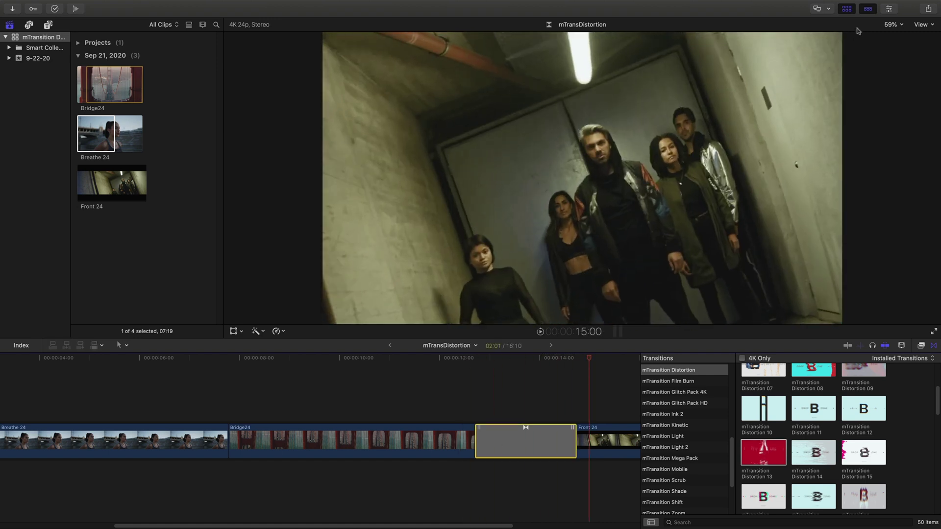
left_click(889, 9)
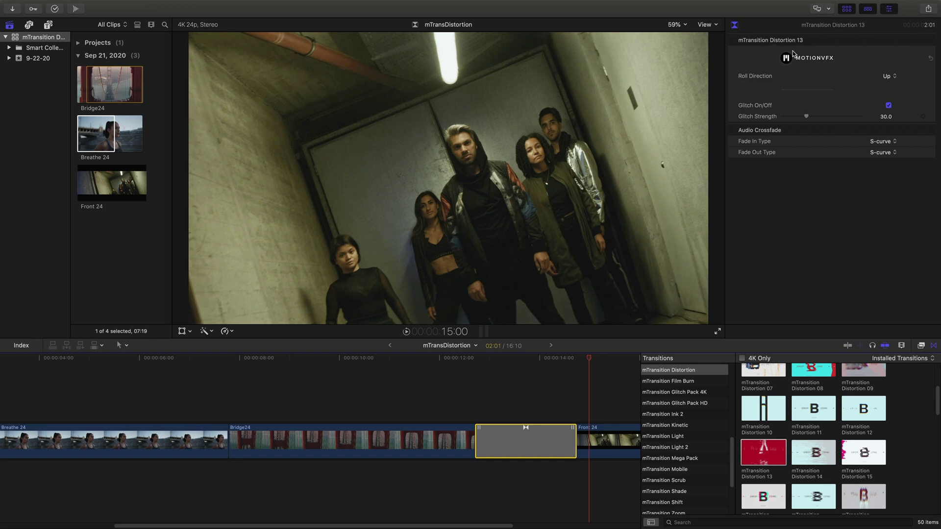
left_click(887, 76)
left_click(887, 86)
left_click_drag(589, 356, 518, 370)
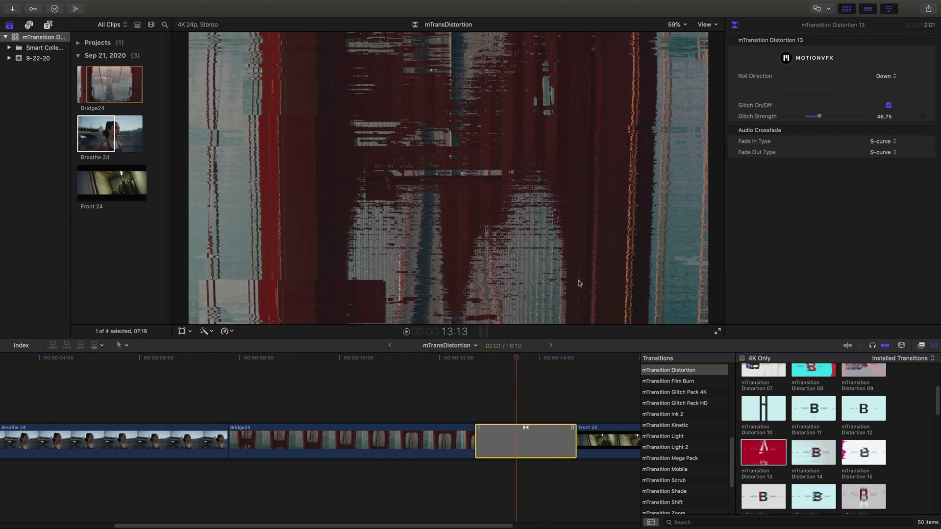
left_click_drag(817, 120, 792, 118)
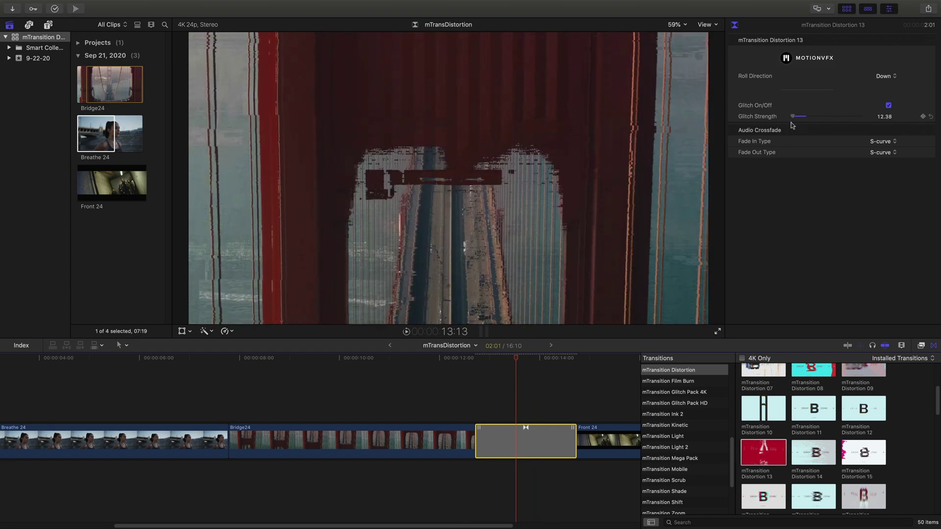
- Set the Roll Direction to Up, compare the transition with Glitch off and on, leave it on, and play the result
left_click(883, 76)
left_click(885, 71)
left_click(888, 105)
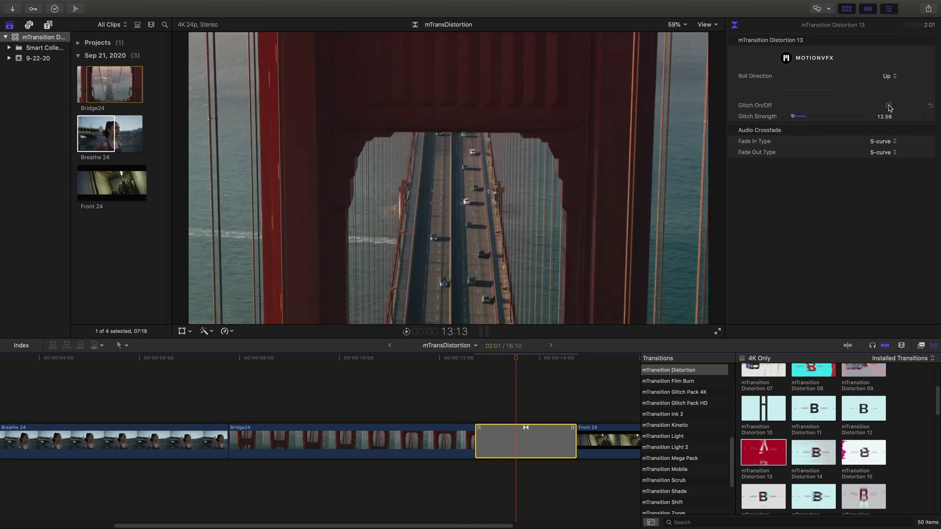
mouse_move(516, 359)
left_mouse_down()
mouse_move(541, 359)
mouse_move(517, 360)
left_mouse_up()
left_click(889, 106)
key("space")
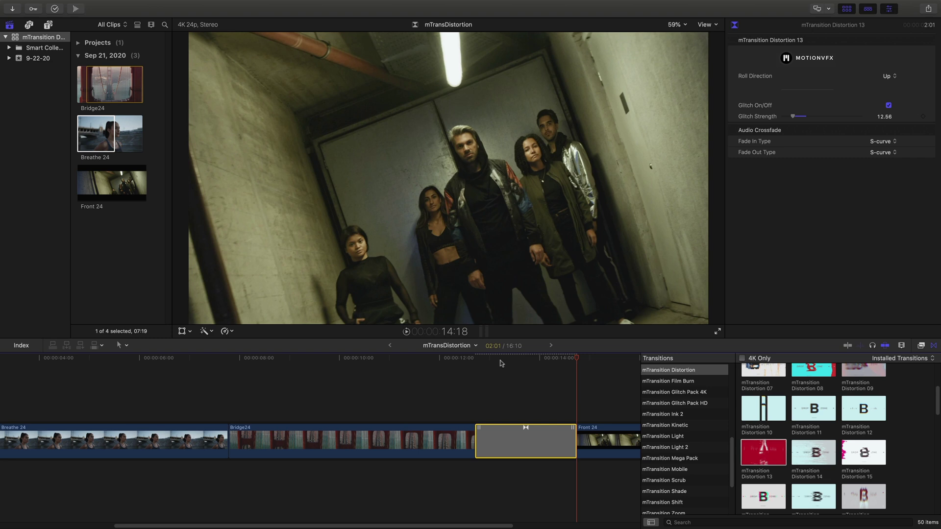
- Try adding mTransition Distortion 25 between Breathe 24 and Bridge24 by overlapping the media, and undo it
left_click_drag(937, 402, 937, 425)
left_click_drag(764, 474, 225, 442)
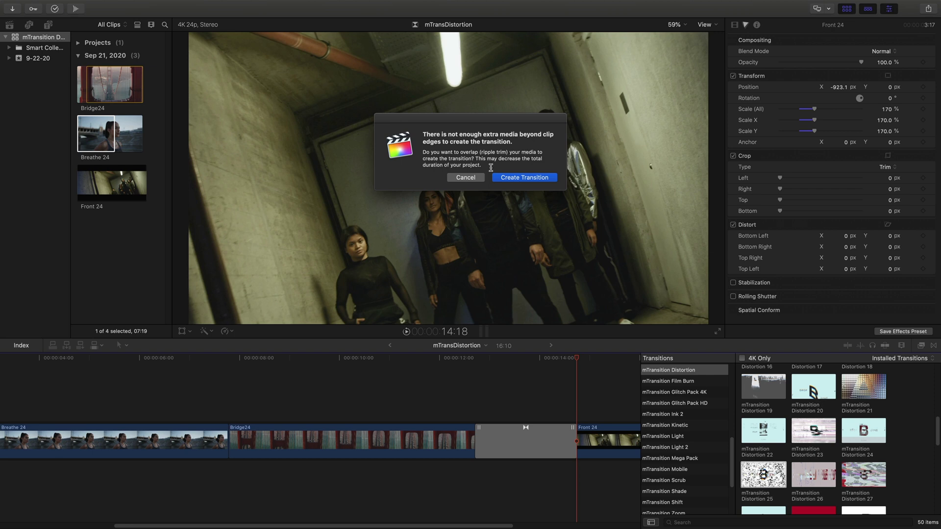
left_click(504, 178)
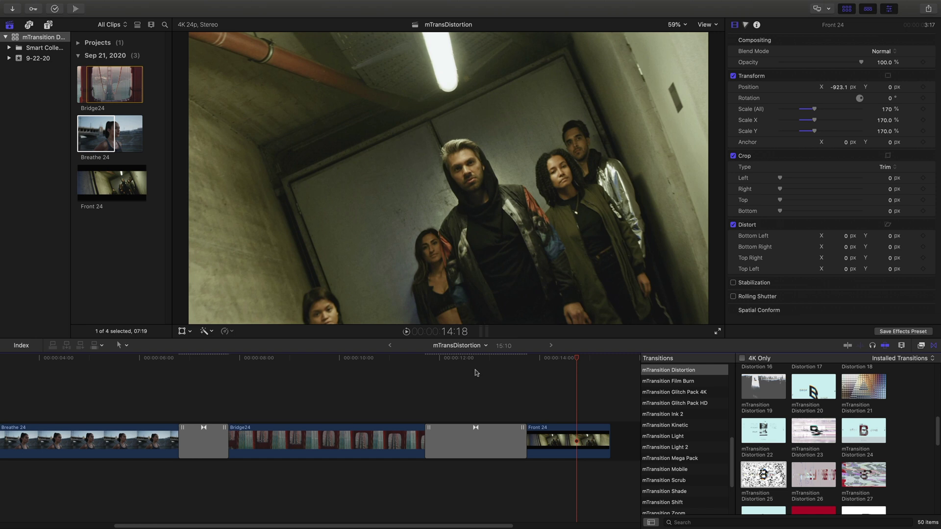
key("super+z")
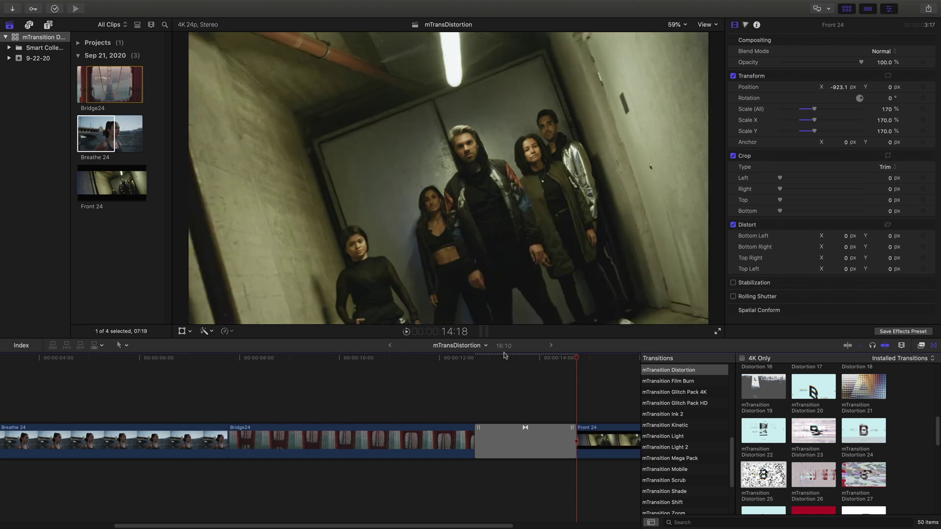
- Trim the clips at the cut between Breathe 24 and Bridge24 and add mTransition Distortion 25 there
scroll(347, 408, "left", 2)
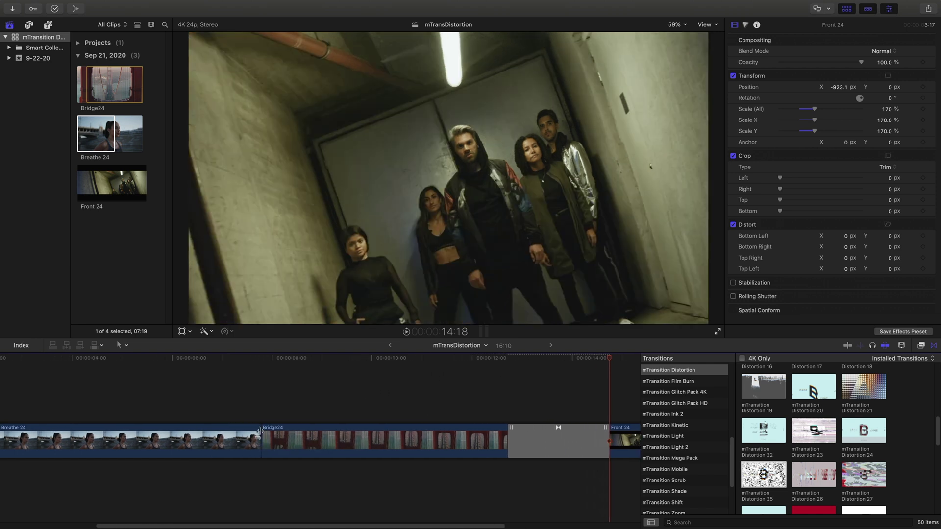
left_click_drag(259, 433, 402, 408)
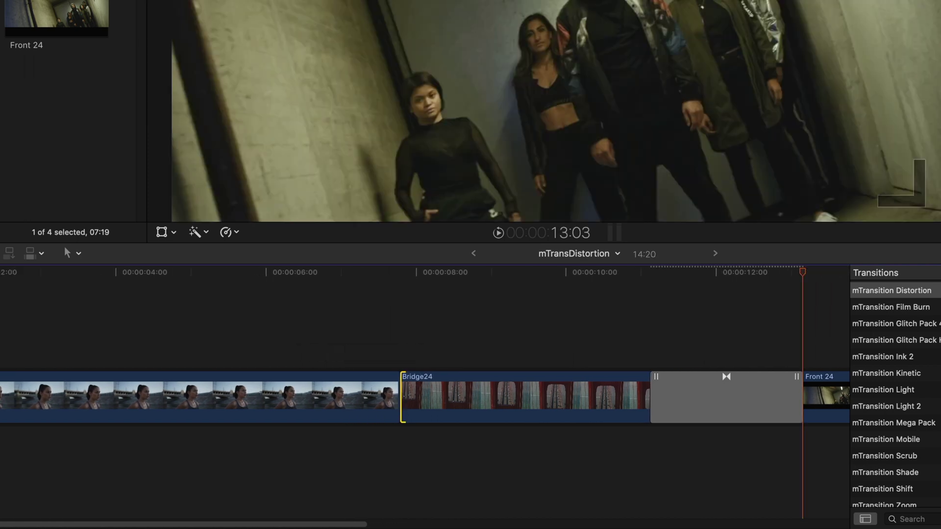
left_click_drag(938, 406, 396, 401)
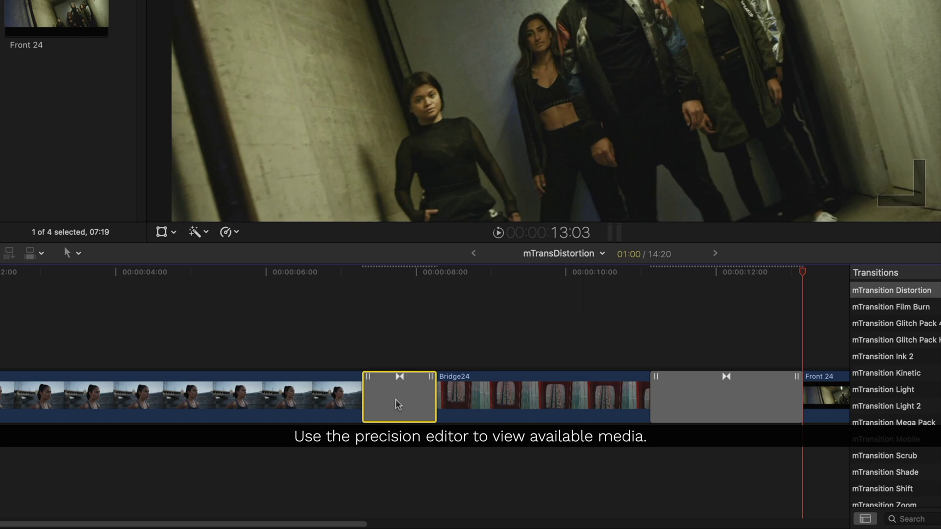
- Adjust the Breathe 24 and Bridge24 edit points around their transition in the precision editor, keeping a 1:00 transition, and close the editor
double_click(397, 405)
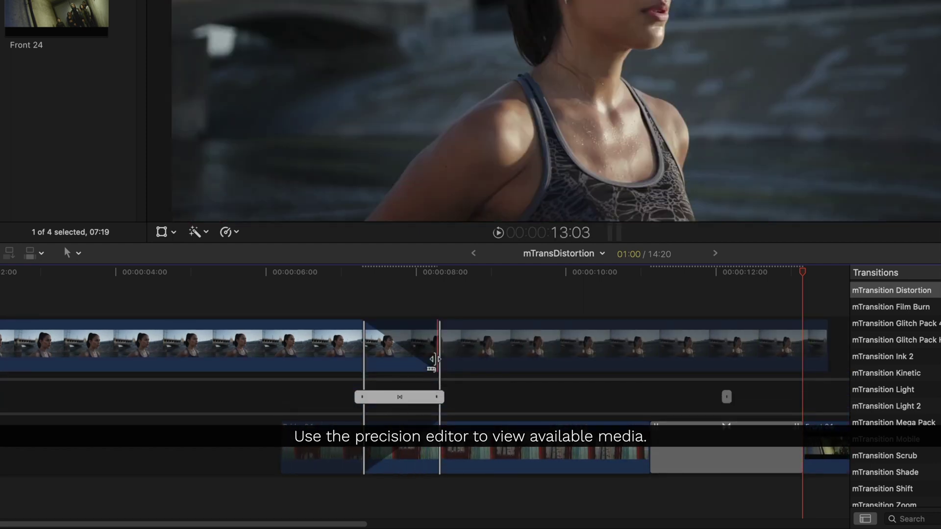
left_click_drag(433, 359, 496, 376)
left_click_drag(435, 435, 481, 447)
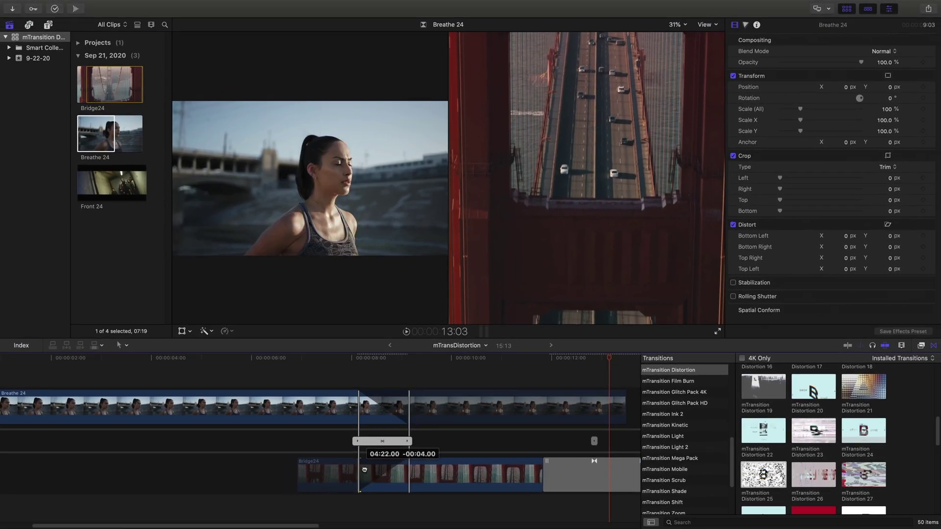
left_click_drag(396, 475, 402, 475)
mouse_move(354, 441)
left_mouse_down()
mouse_move(338, 442)
mouse_move(356, 442)
left_mouse_up()
left_click(383, 442)
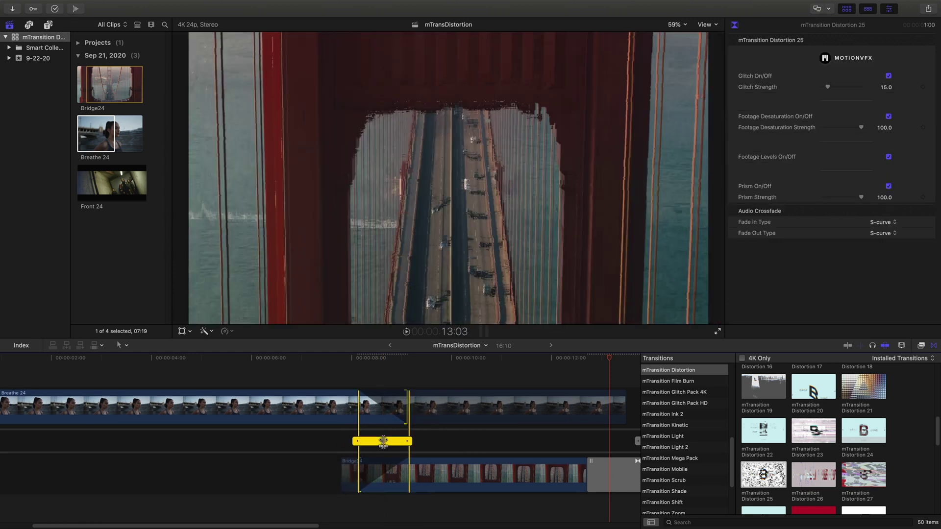
double_click(383, 442)
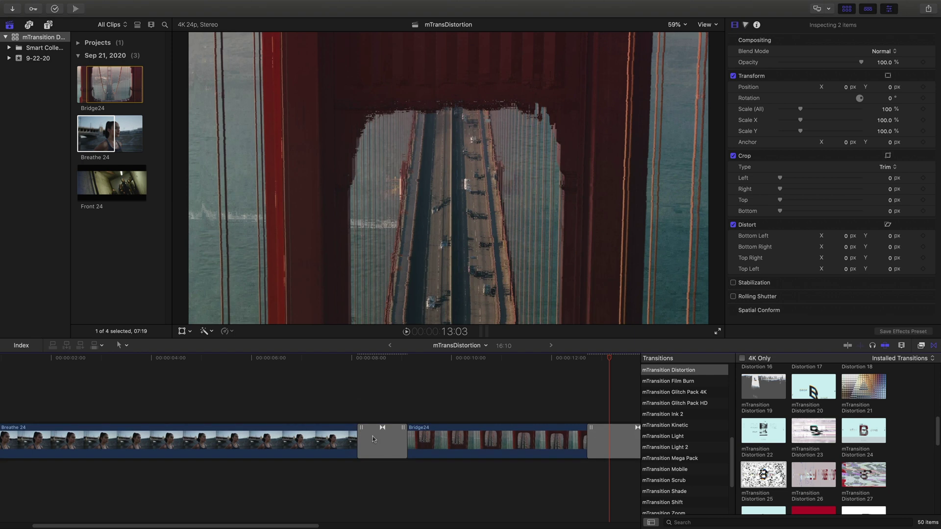
- Preview mTransition Distortion 25 and set Glitch Strength to 10, Footage Desaturation Strength to 77.06 and Prism Strength to 34.06
left_click(373, 439)
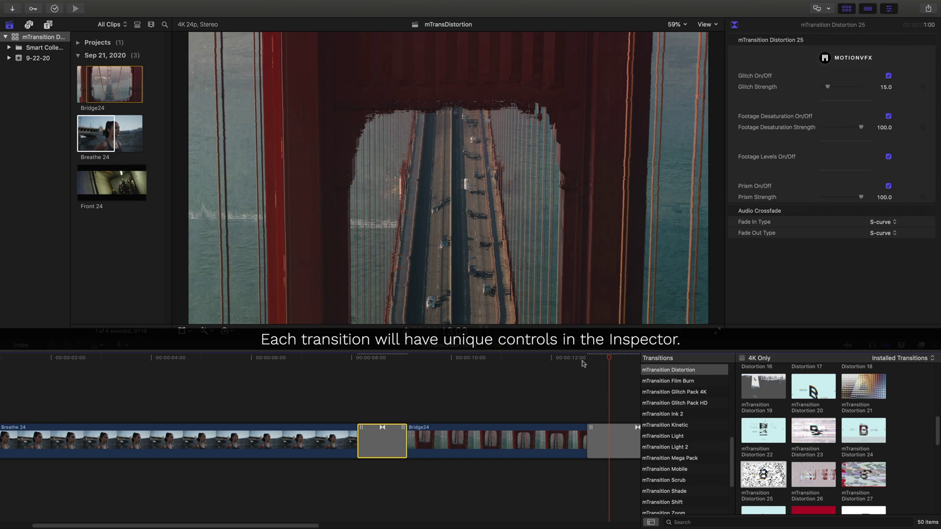
left_click_drag(607, 357, 339, 356)
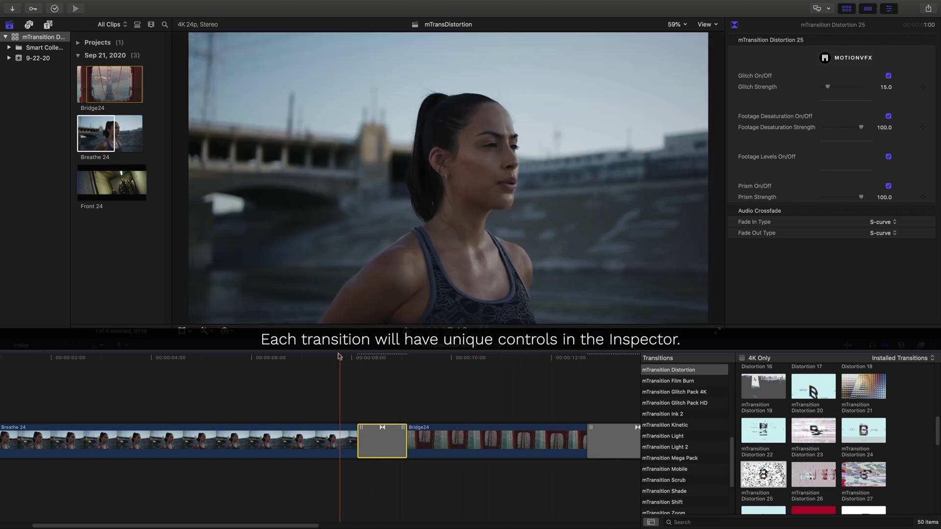
key("space")
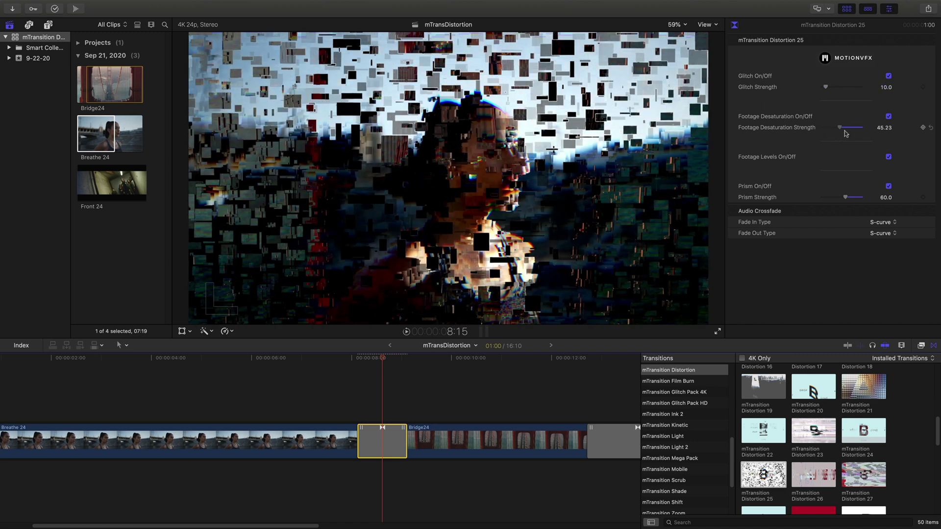
left_click_drag(844, 133, 853, 134)
left_click_drag(845, 197, 835, 198)
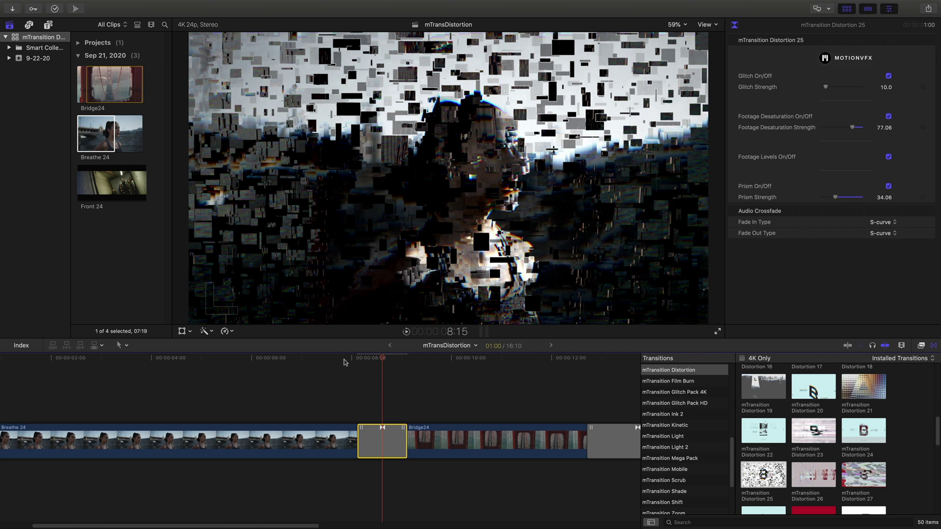
- Play back the customized transition between Breathe 24 and Bridge24 from just before its start
left_click(345, 362)
key("space")
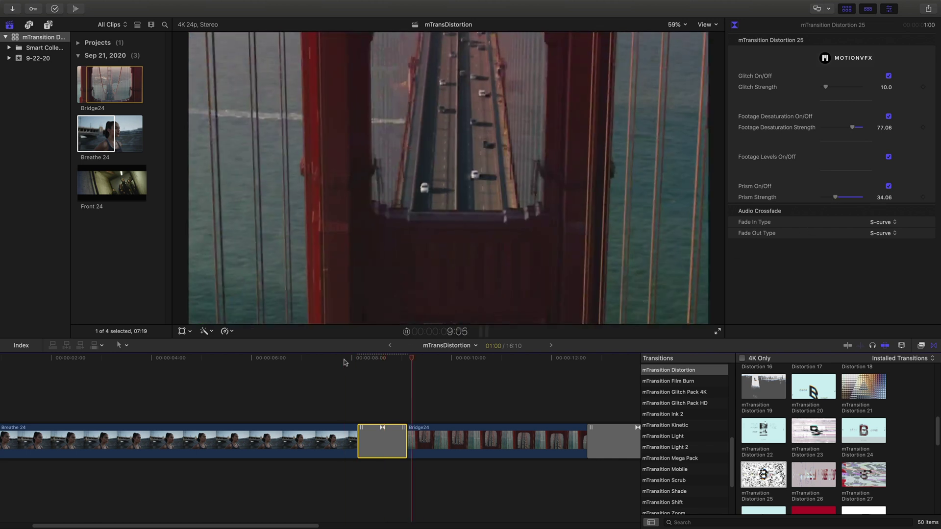
left_click(345, 363)
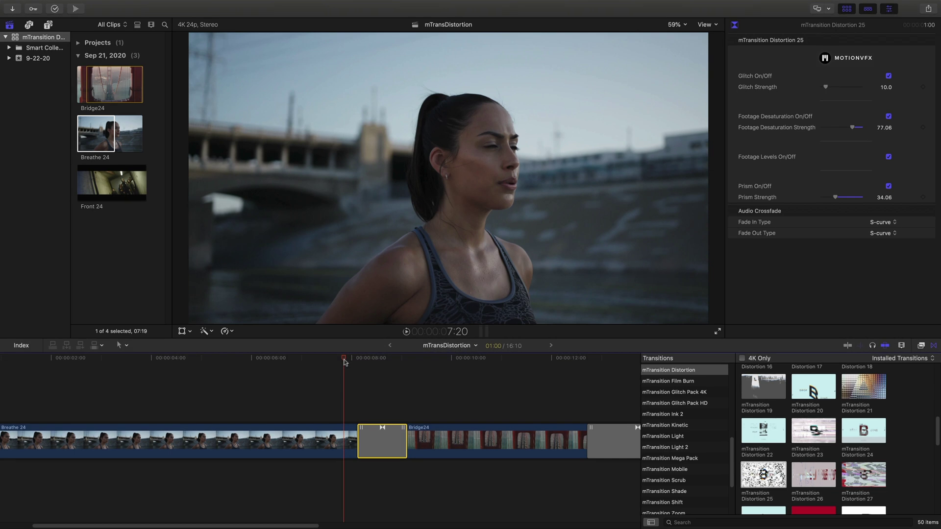
key("space")
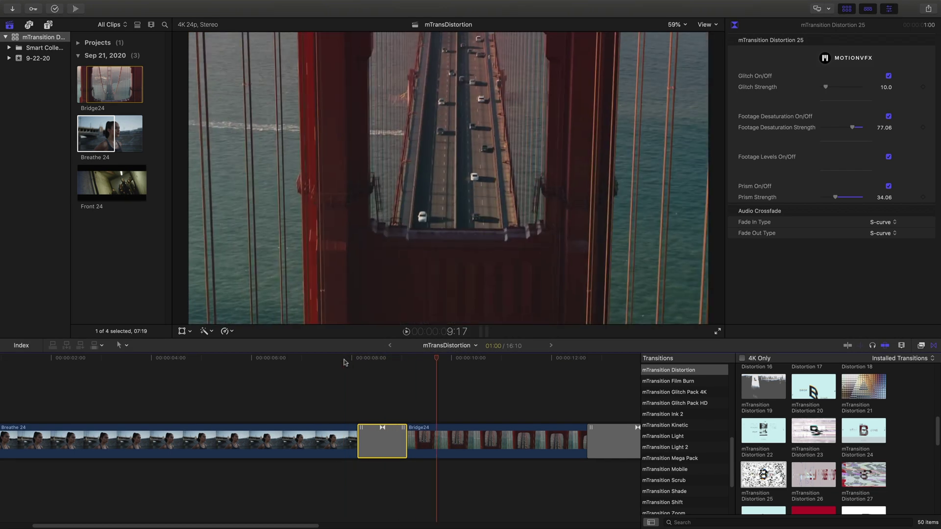
- Add mTransition Distortion 38 to the end of Front 24 and place the playhead just before it
scroll(488, 382, "right", 10)
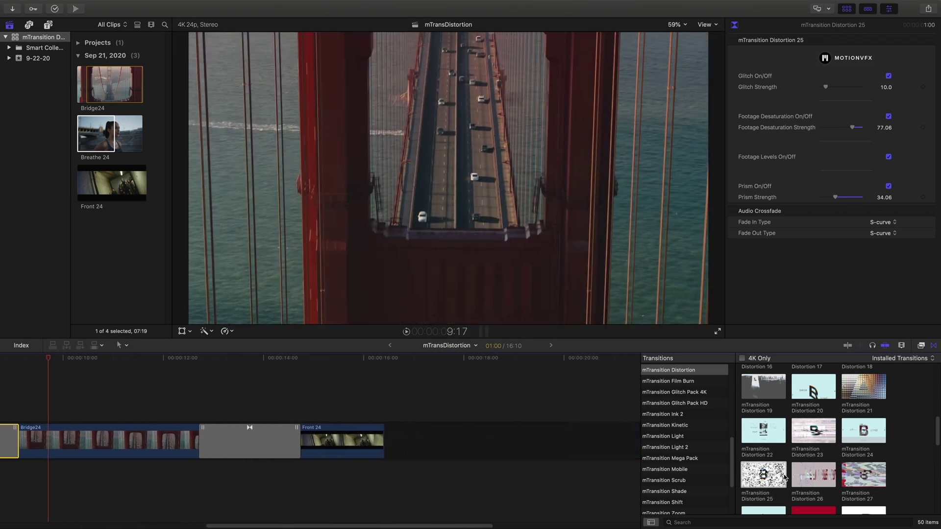
scroll(785, 477, "down", 5)
scroll(836, 474, "down", 5)
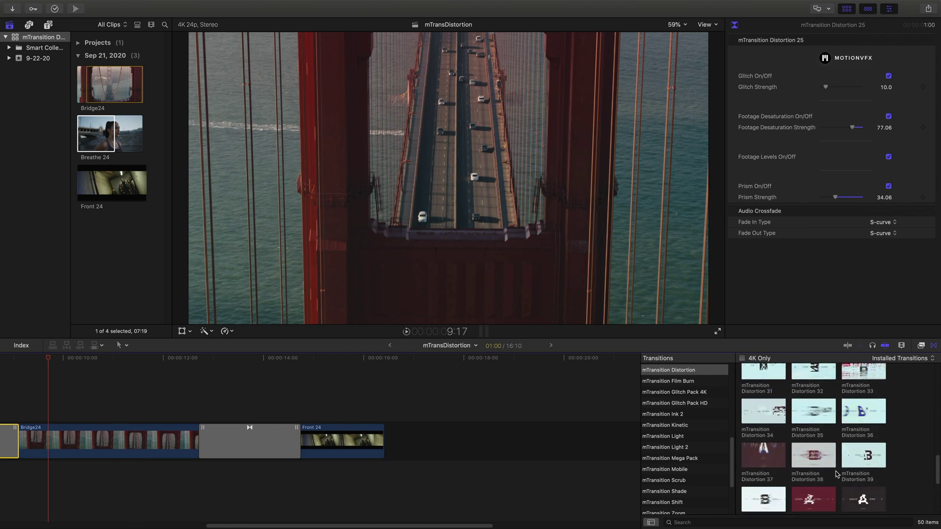
left_click_drag(813, 454, 374, 442)
left_click(327, 358)
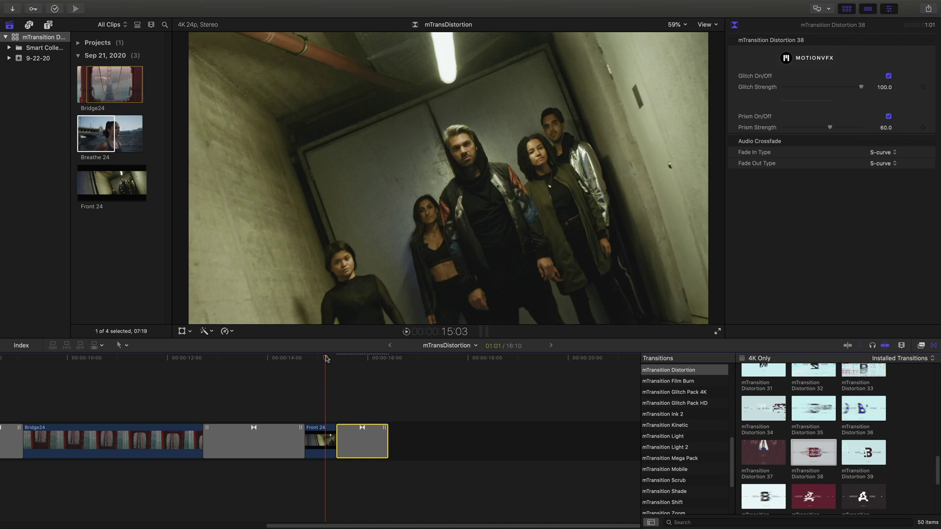